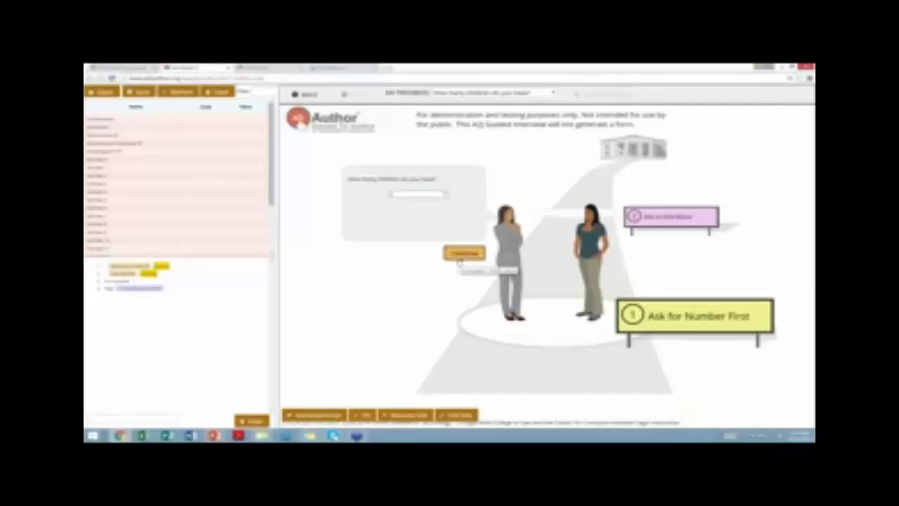
- Submit the number of children, then enter the first child's first and last name
click(462, 255)
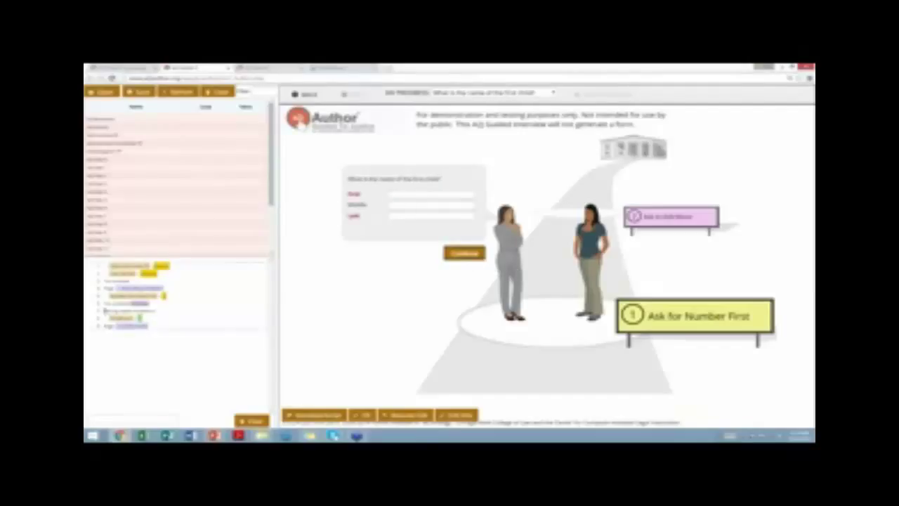
drag(105, 310, 170, 311)
click(162, 311)
double_click(416, 178)
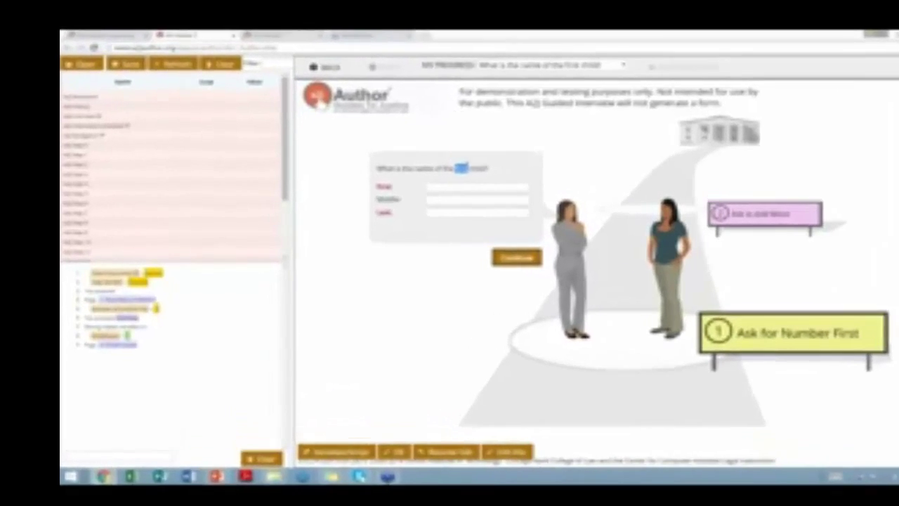
click(456, 186)
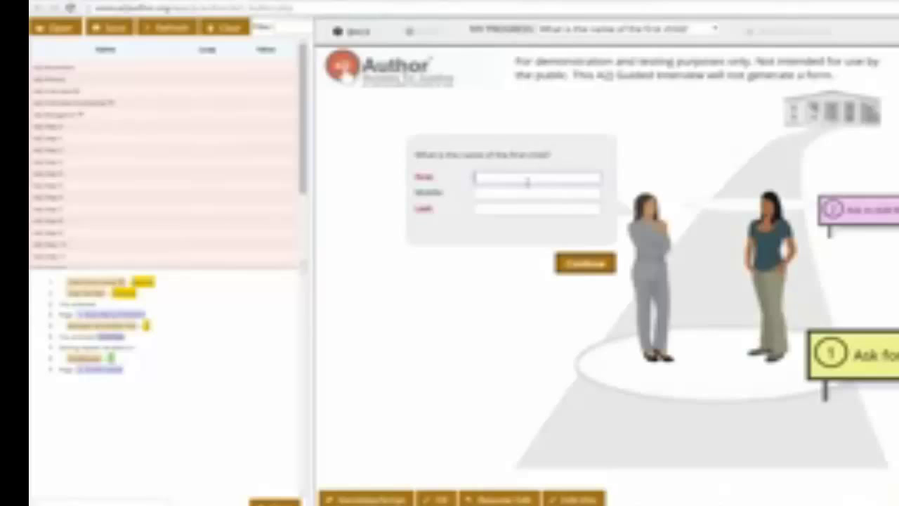
text(Lola)
key(Tab)
key(Tab)
text(Doe)
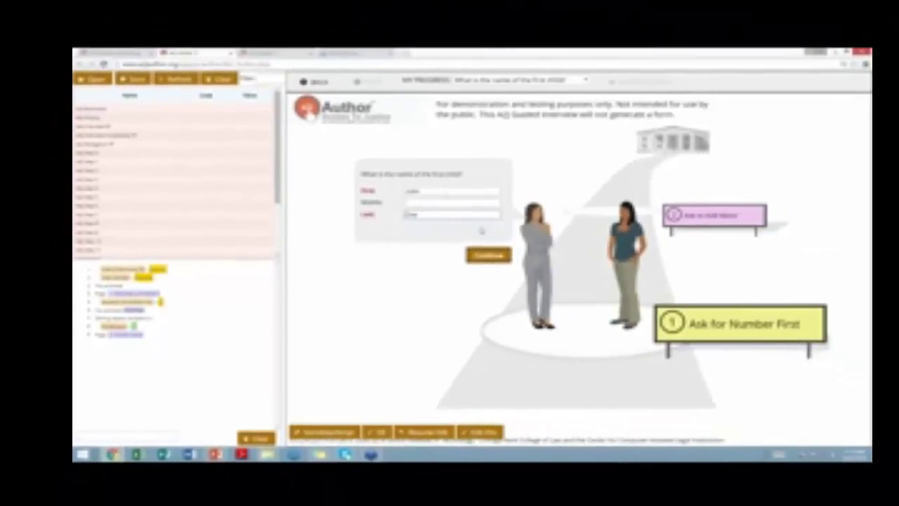
click(485, 256)
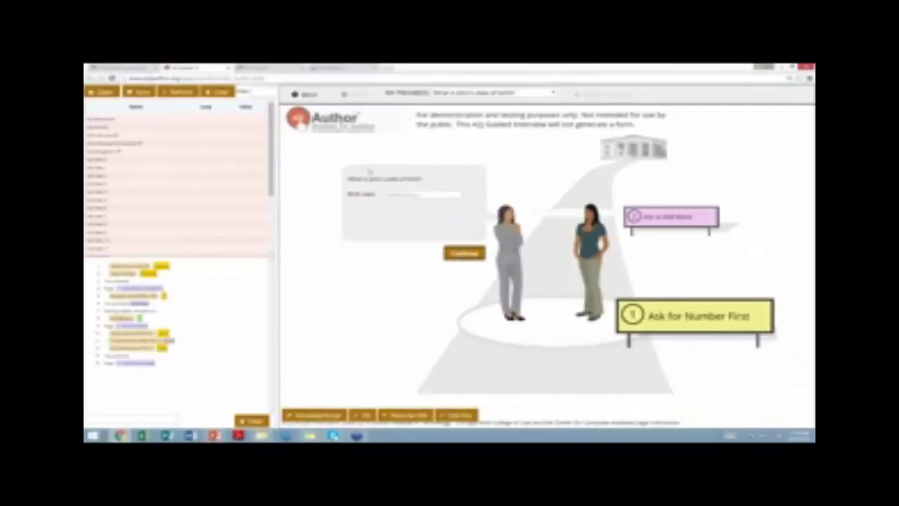
- Pick the first child's birth date from the calendar and continue
drag(368, 179, 382, 179)
click(405, 196)
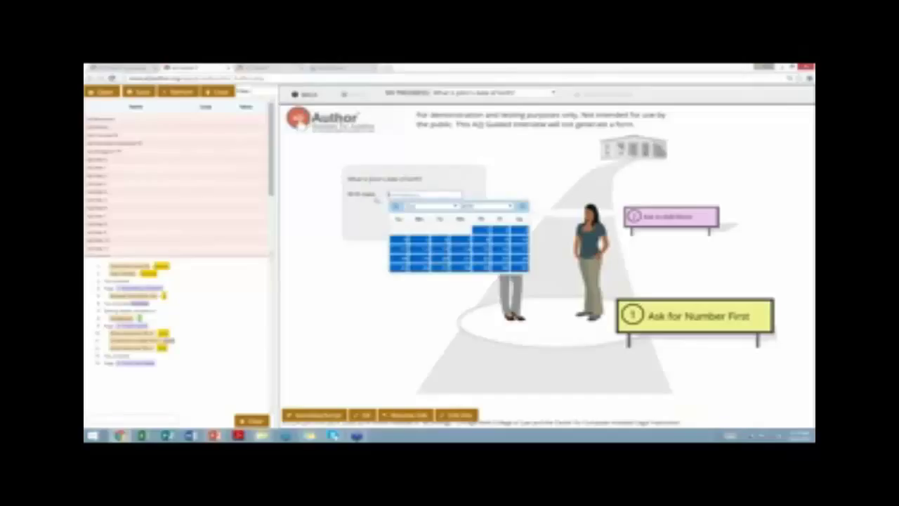
click(481, 233)
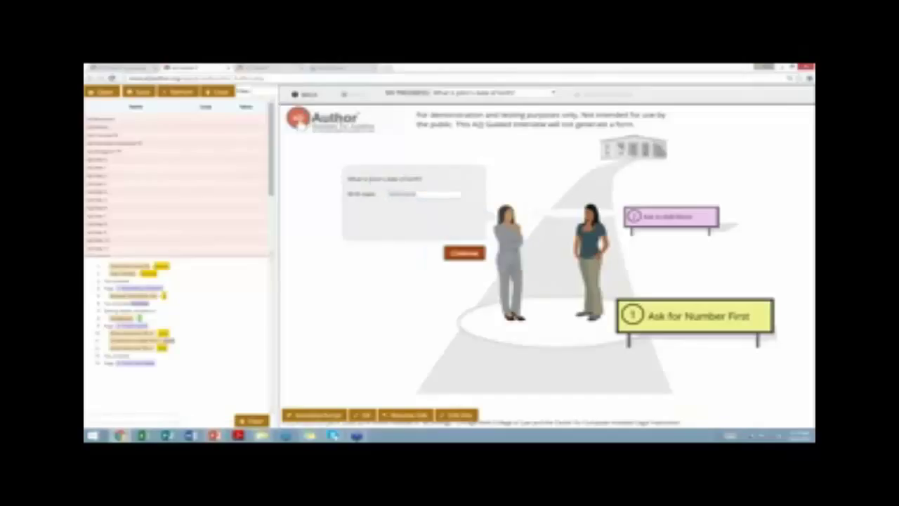
click(464, 253)
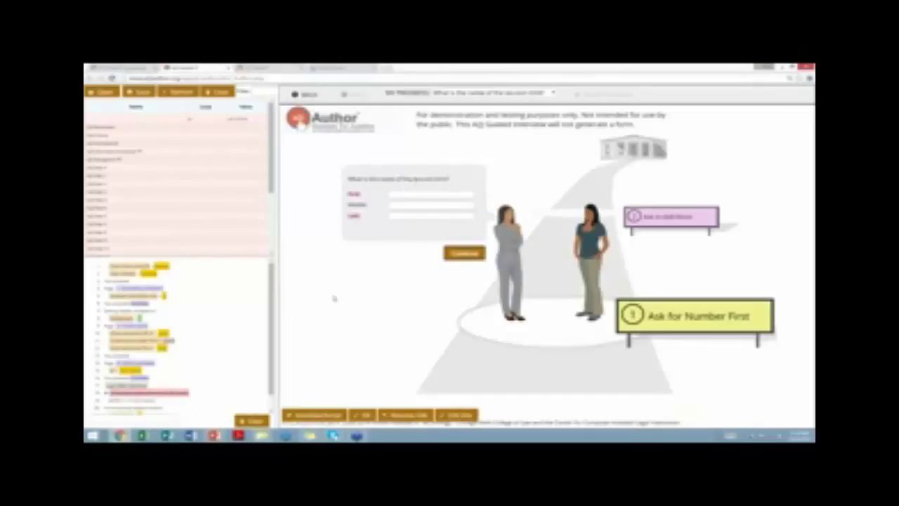
- Type the second child's first name in the First field and submit the name question
scroll(272, 322, down, 1)
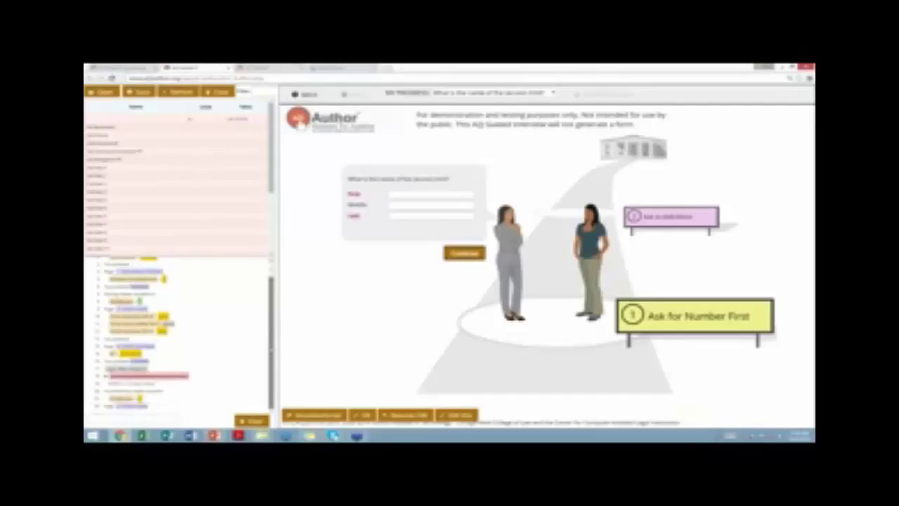
mouse_move(203, 368)
mouse_down()
mouse_move(130, 354)
mouse_move(104, 379)
mouse_move(163, 391)
mouse_move(203, 366)
mouse_up()
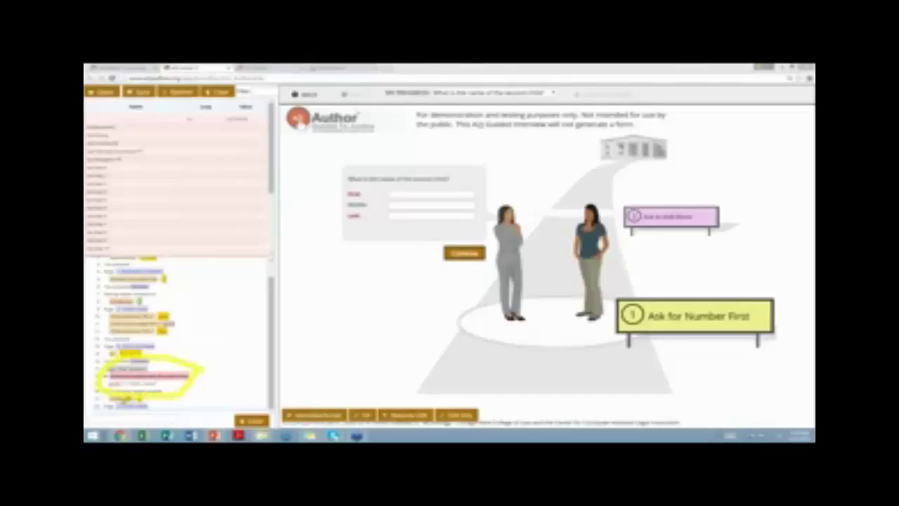
drag(123, 399, 144, 399)
key(e)
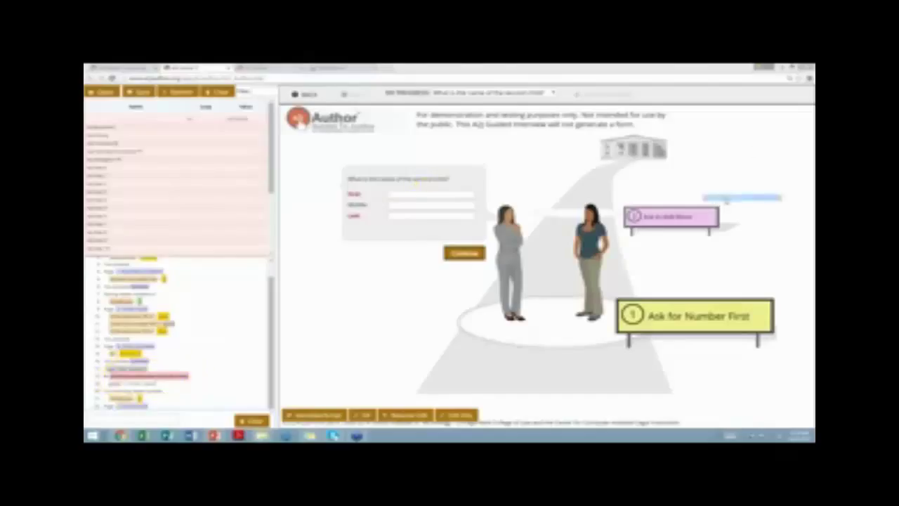
click(460, 194)
text(Bobby)
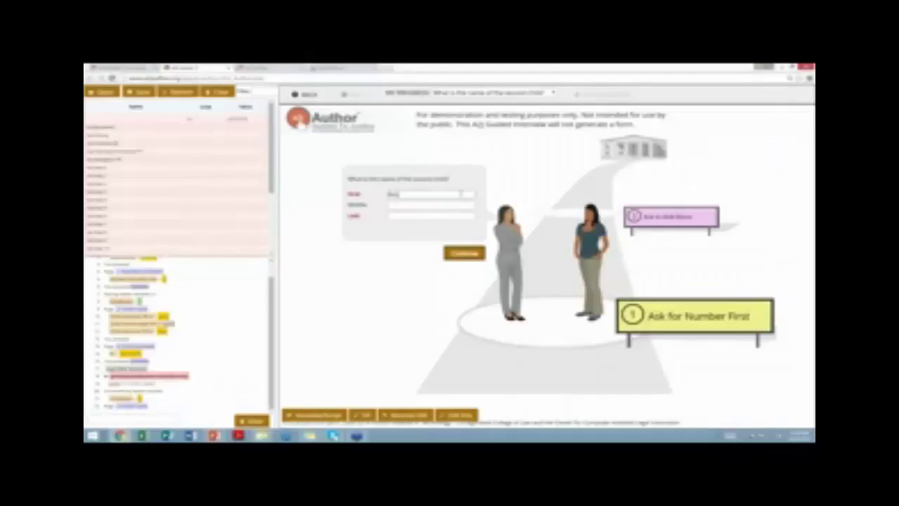
key(Tab)
key(Tab)
click(464, 253)
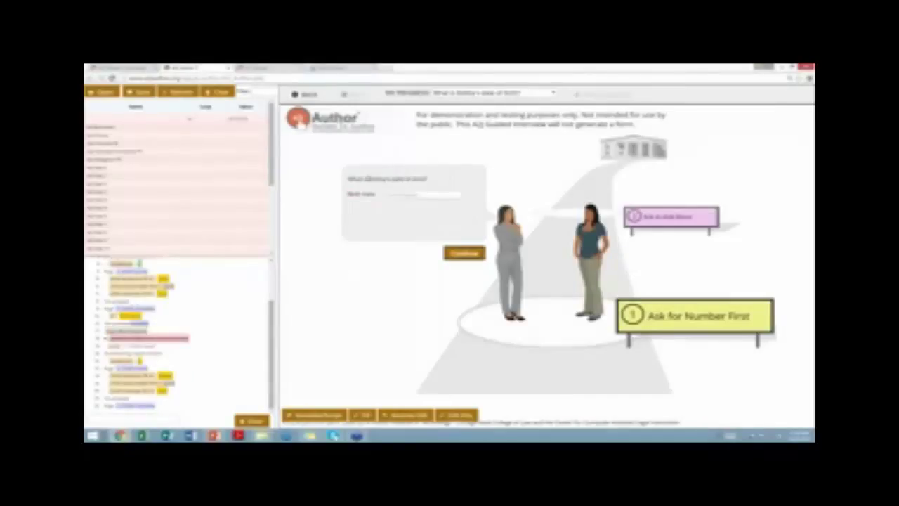
- Choose the second child's birth date in the date picker and continue
drag(368, 178, 388, 178)
click(413, 193)
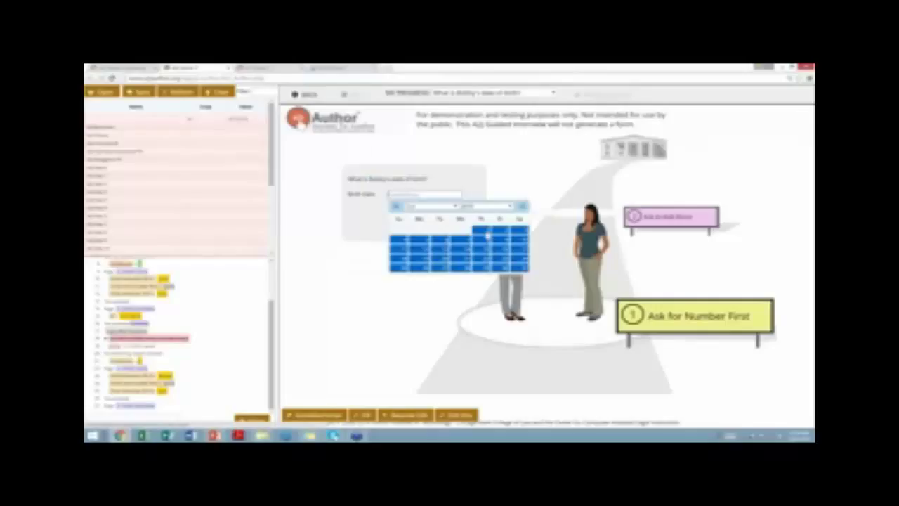
click(488, 236)
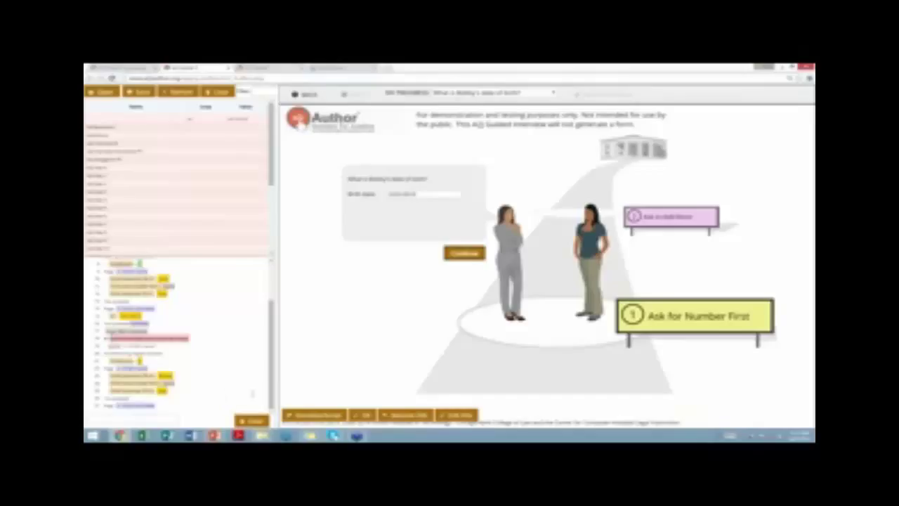
click(464, 252)
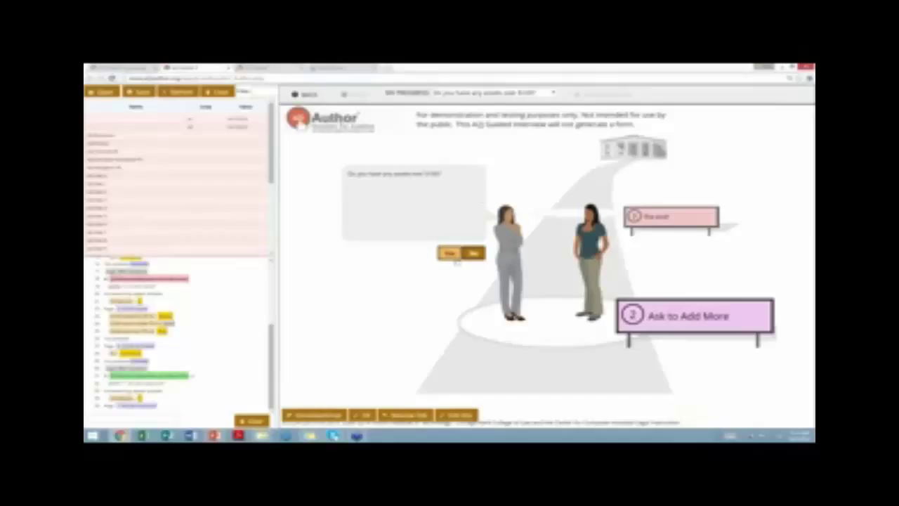
- Answer No to reach The end!, go back, then answer Yes to having assets
click(453, 254)
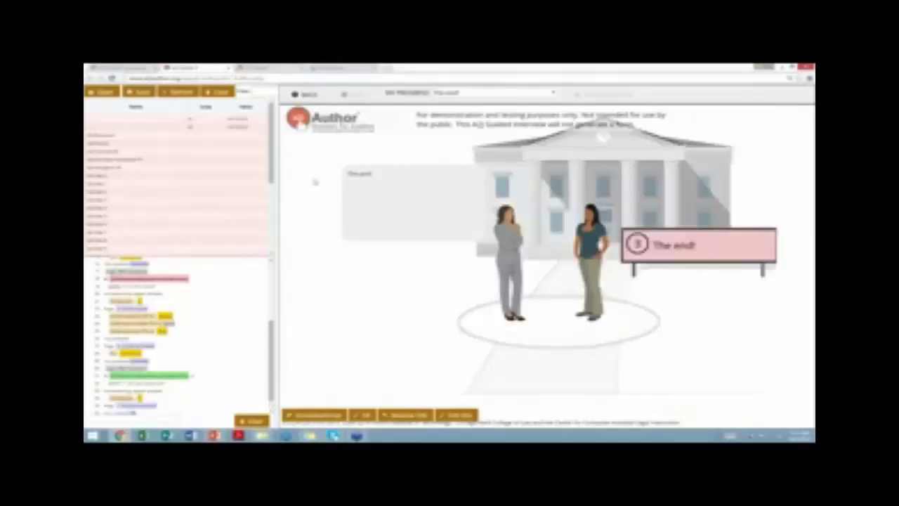
click(312, 97)
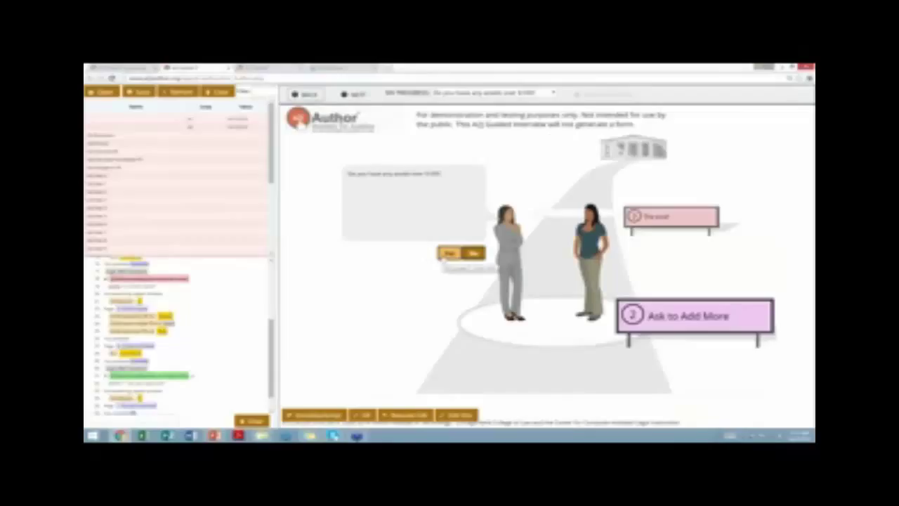
click(448, 254)
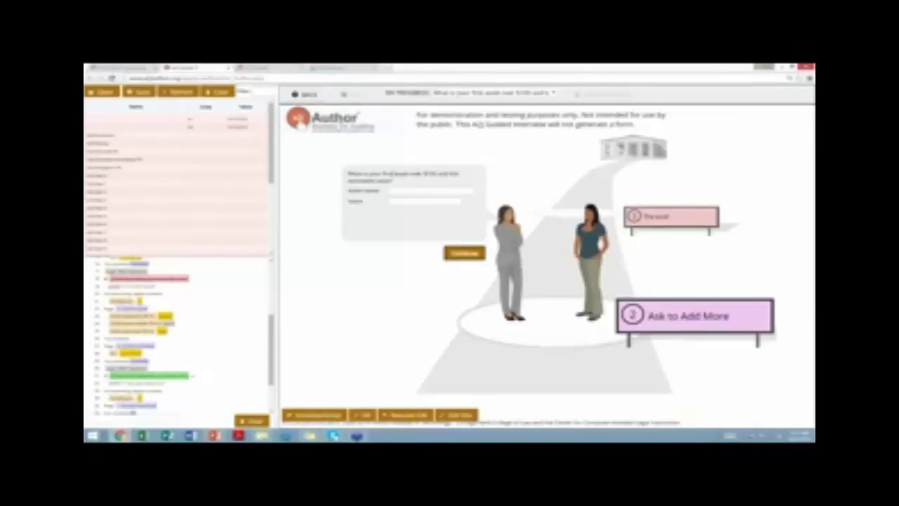
- Enter the first asset as '12' with value 'Main', submit it, and view the assets information
click(419, 191)
text(12)
key(Tab)
text(Main)
click(458, 256)
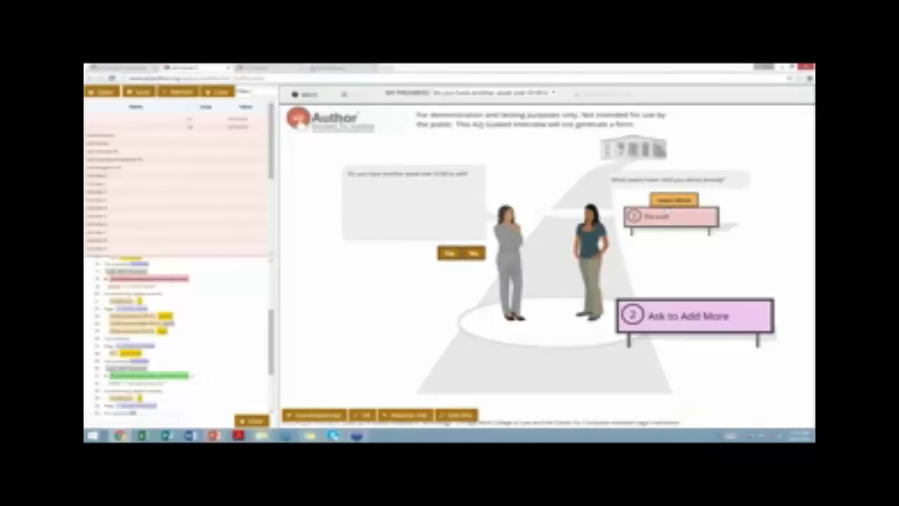
click(667, 205)
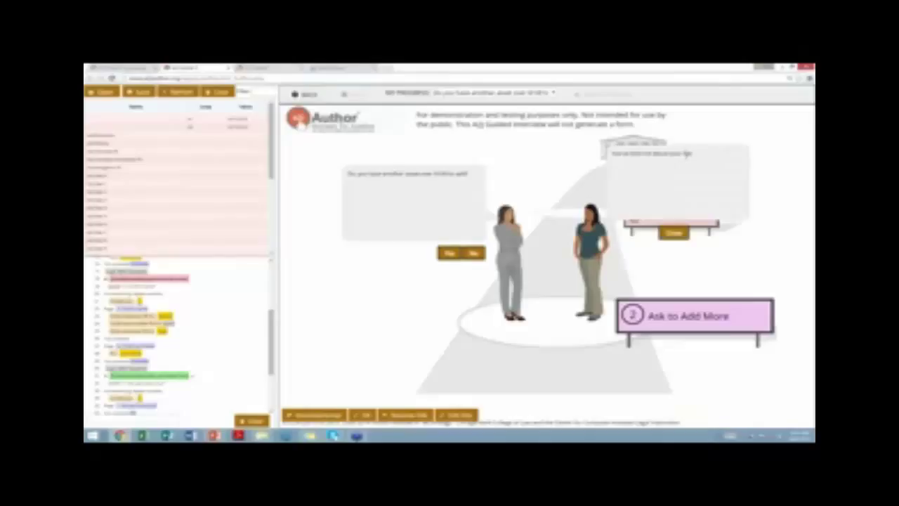
- Add a second asset, IRA worth 5000, then decline adding more assets
click(448, 253)
click(390, 191)
text(IRA)
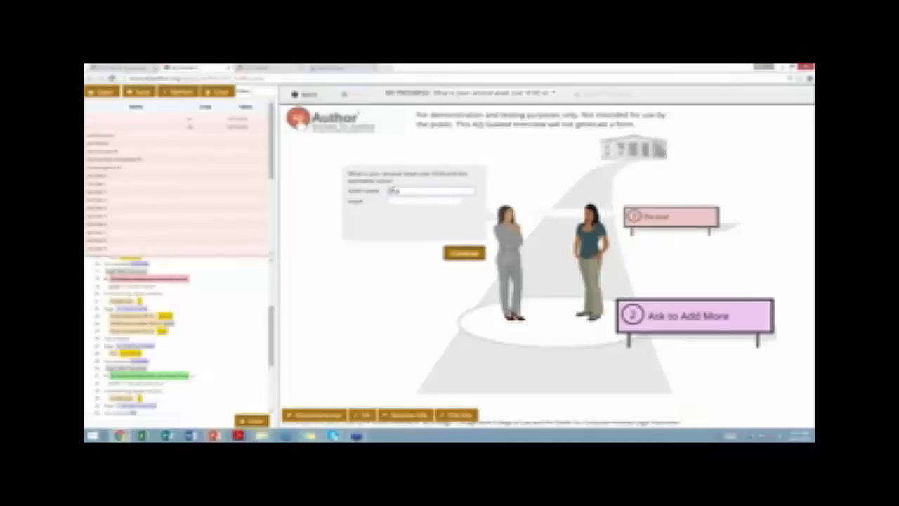
key(Tab)
text(5000)
click(464, 252)
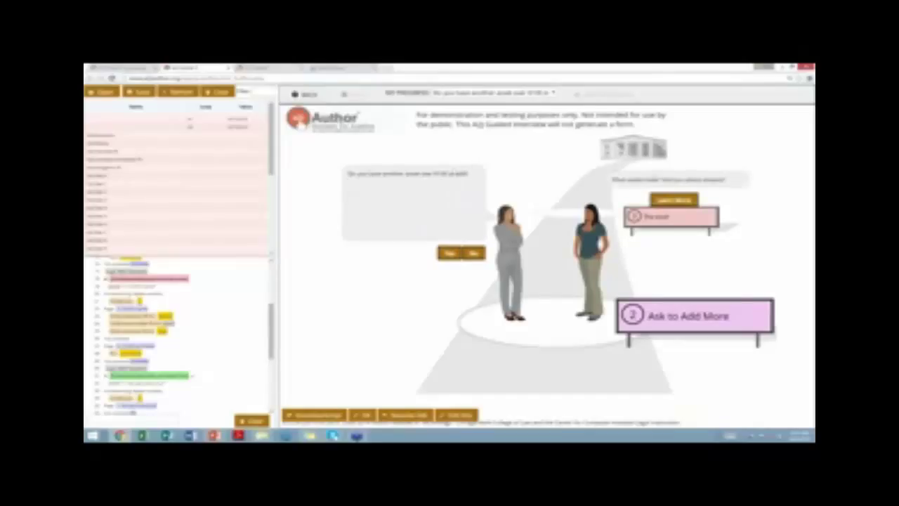
click(687, 198)
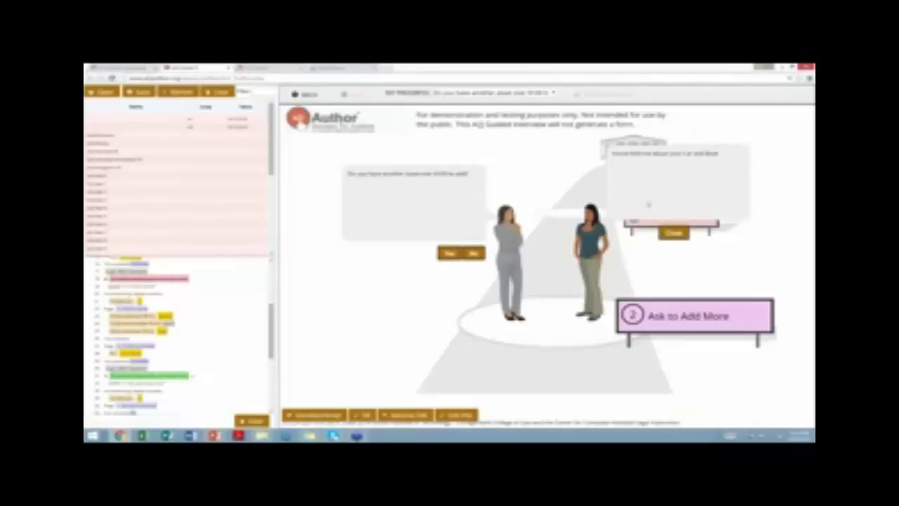
click(474, 254)
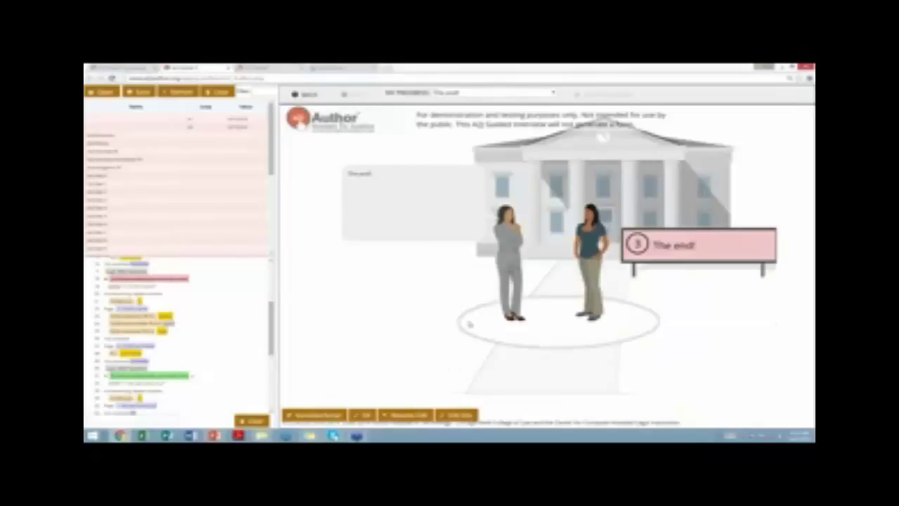
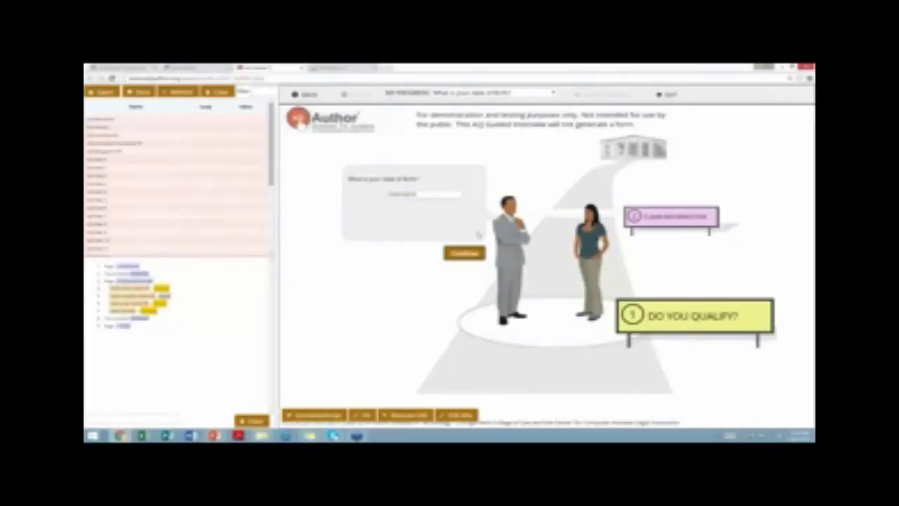
- Check that the current birth date hits the not-qualified exit, then choose a different birth year and day and continue
click(464, 253)
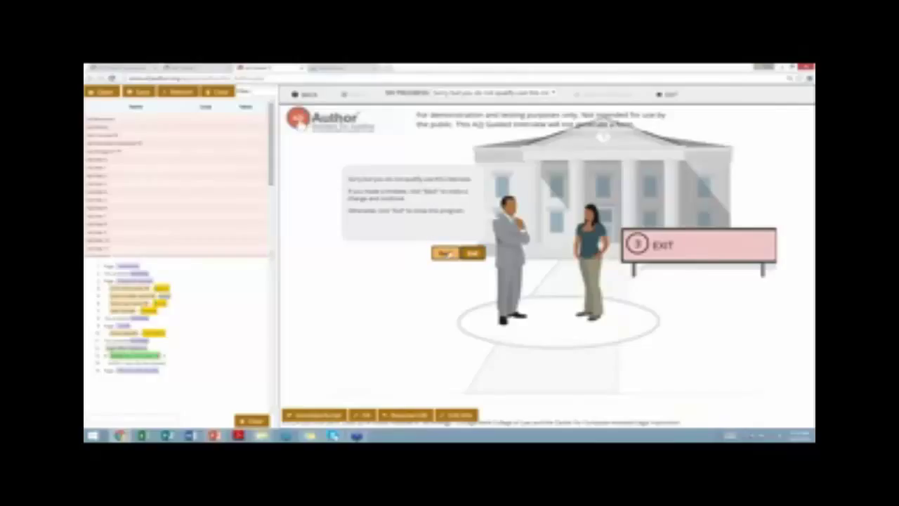
click(450, 252)
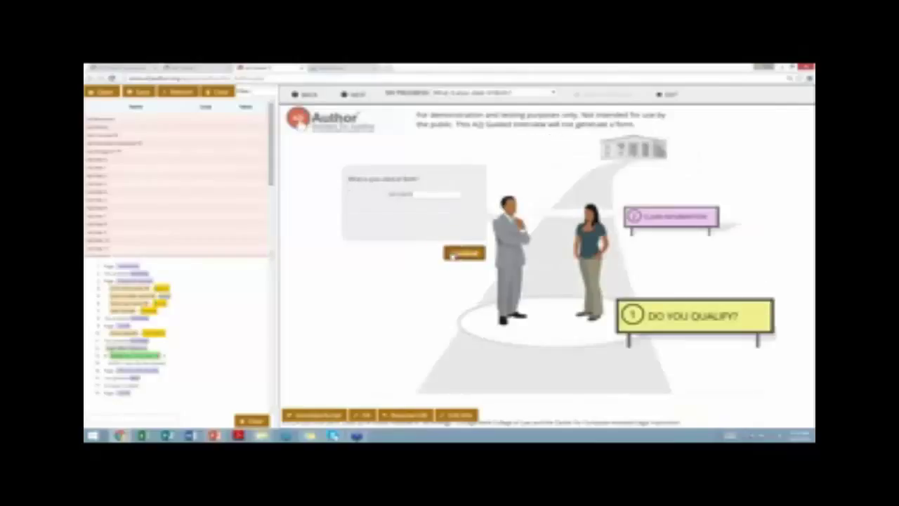
click(436, 198)
click(467, 206)
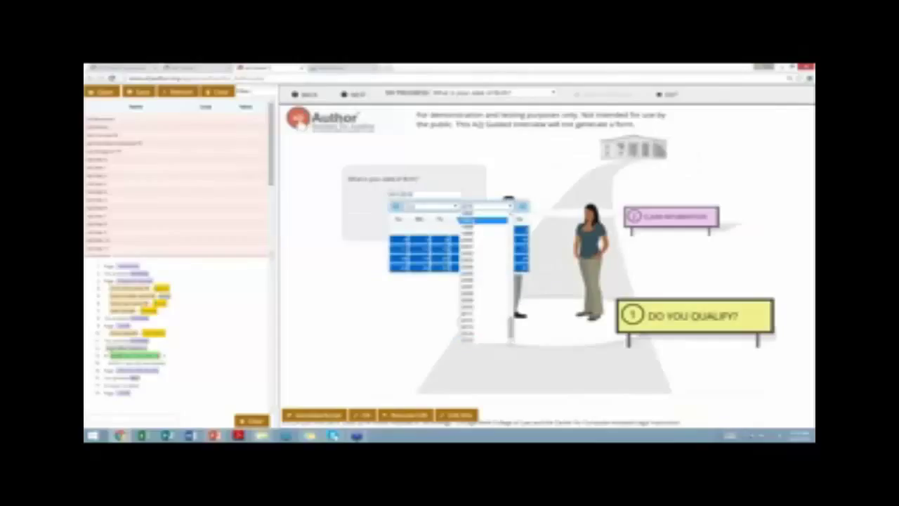
scroll(492, 316, up, 5)
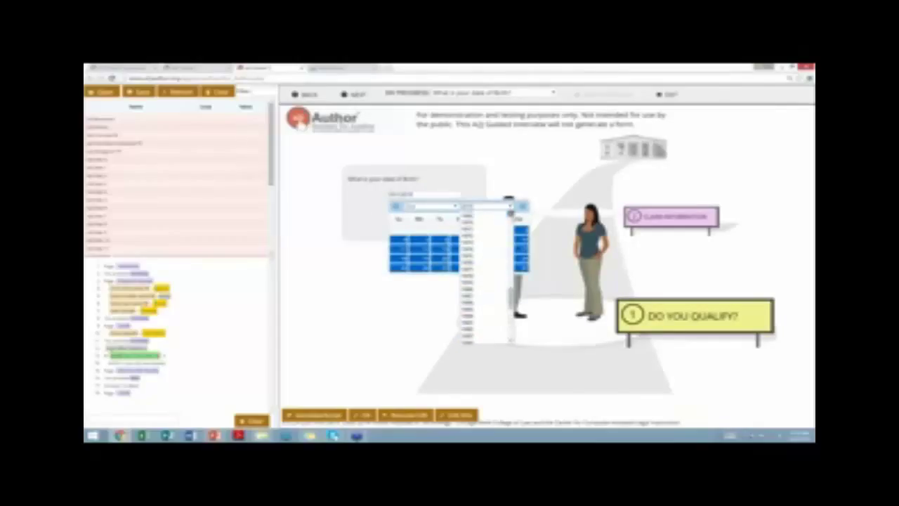
click(492, 318)
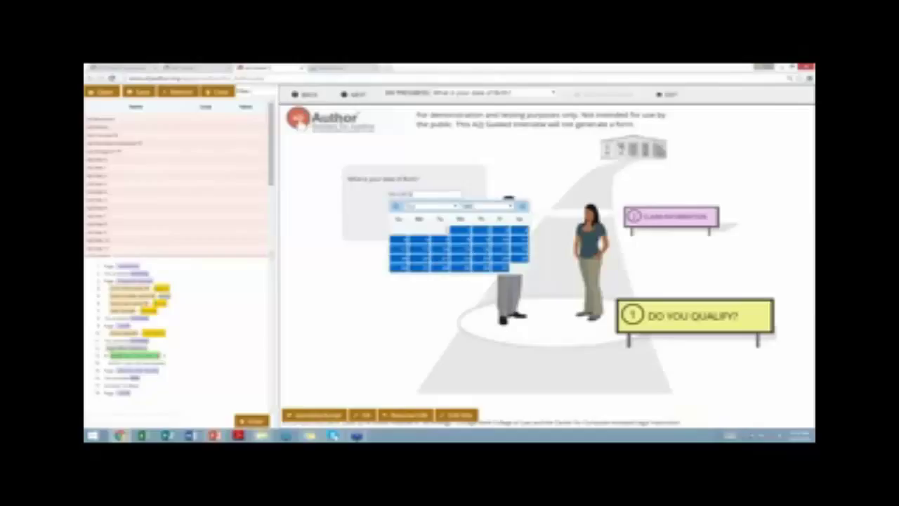
click(447, 232)
click(464, 253)
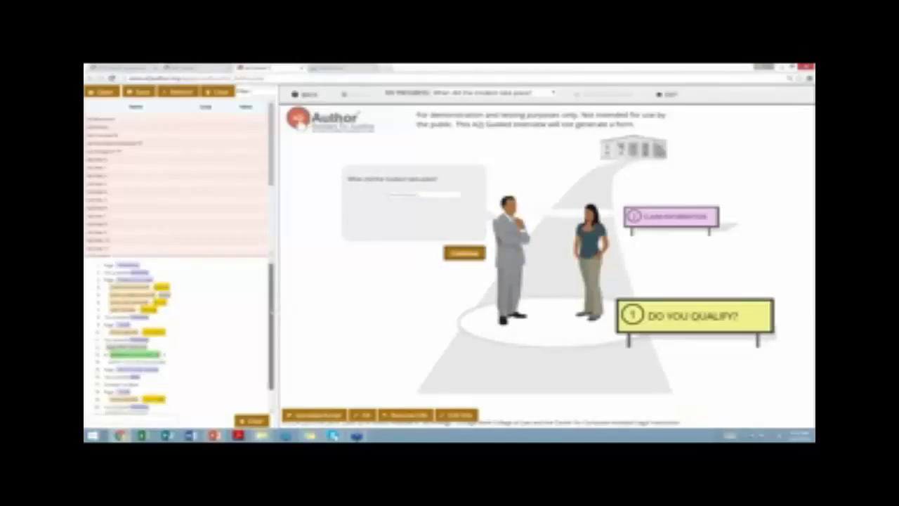
- Inspect the green and yellow entries in the preview trace
drag(276, 309, 276, 335)
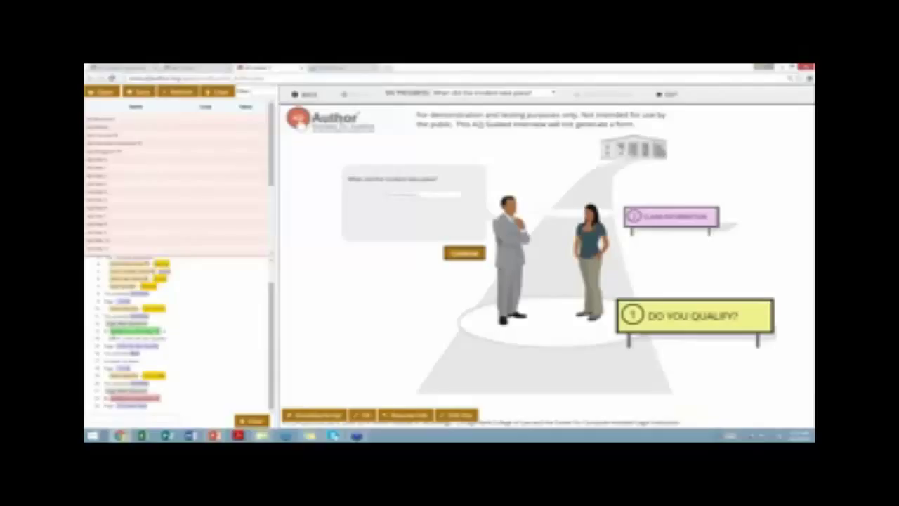
double_click(114, 330)
click(115, 330)
drag(165, 375, 109, 375)
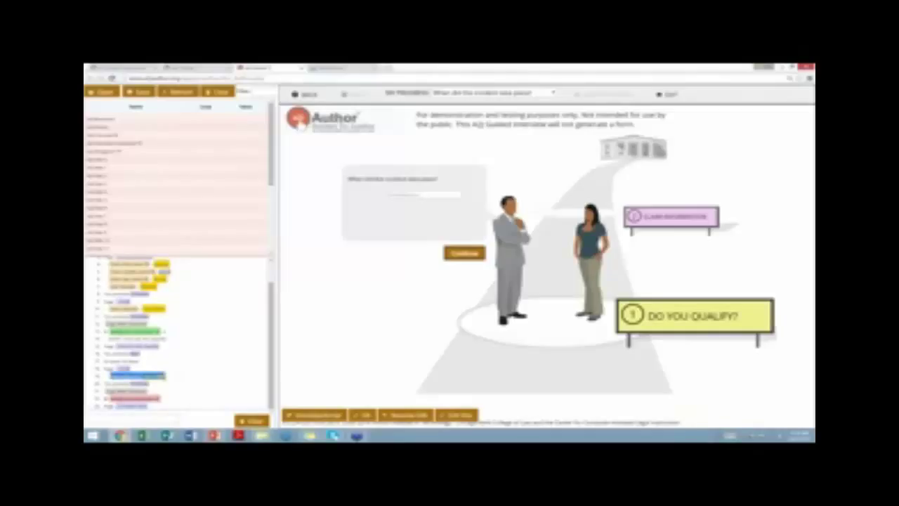
click(169, 376)
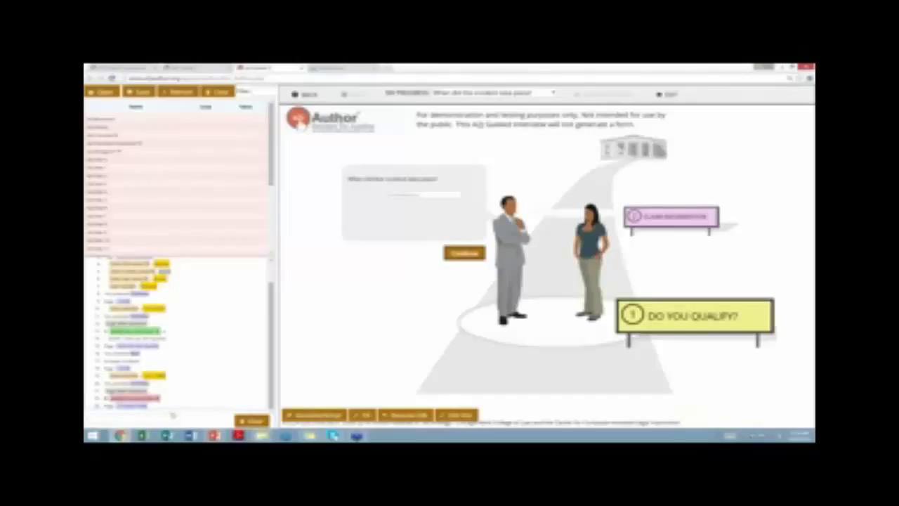
- Pick an incident date from the calendar and continue to Claim Information
click(416, 193)
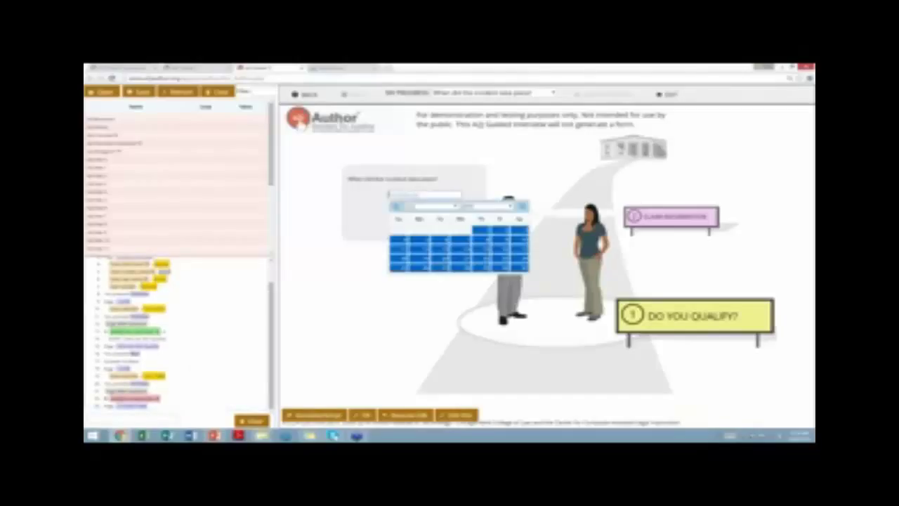
click(483, 234)
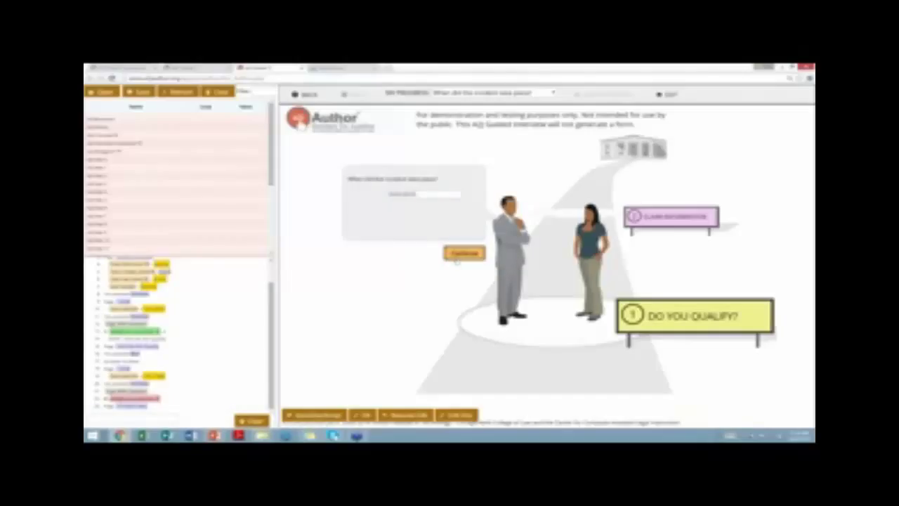
click(460, 256)
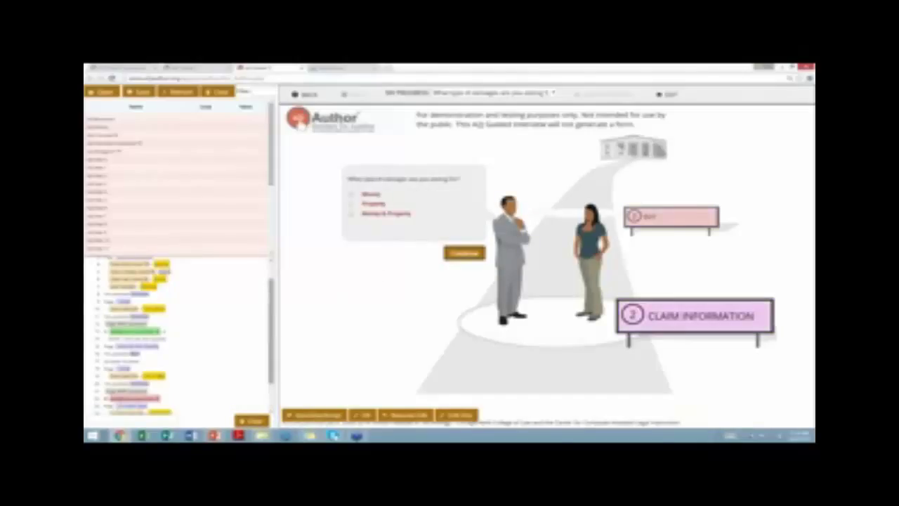
scroll(271, 344, down, 1)
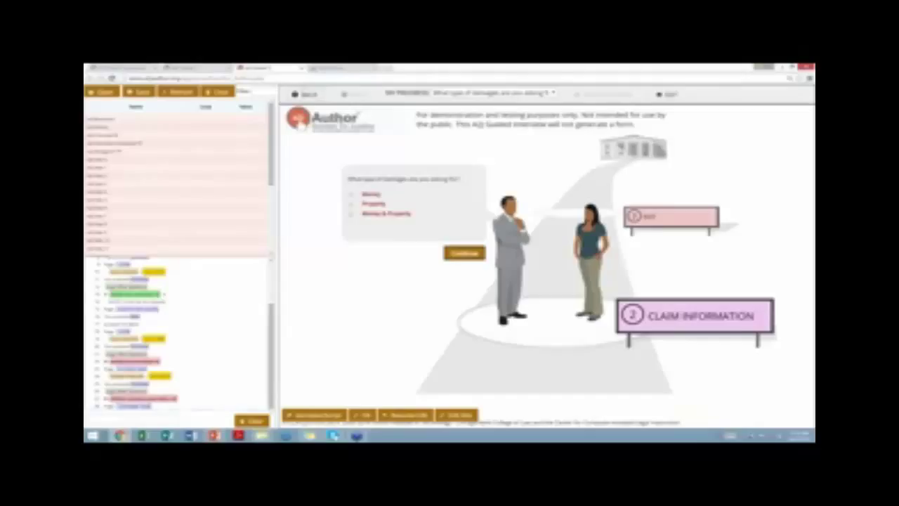
click(304, 92)
click(413, 196)
click(482, 207)
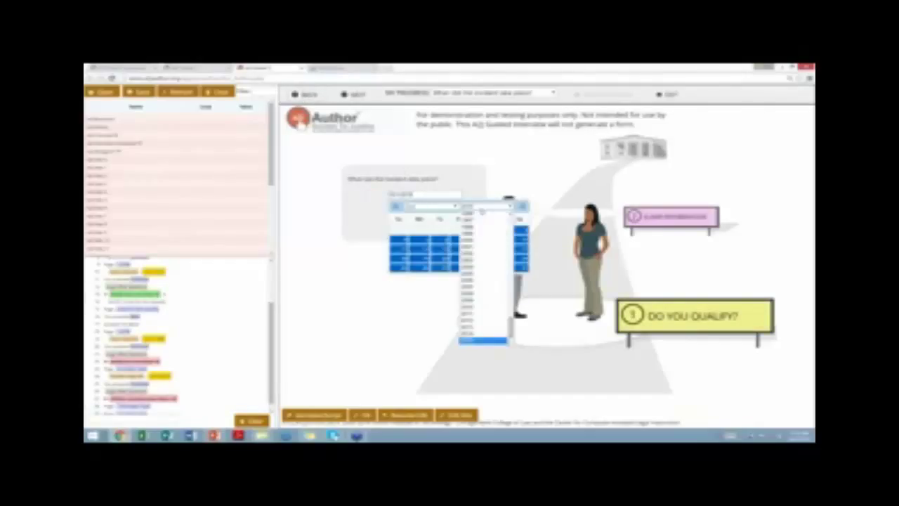
click(485, 297)
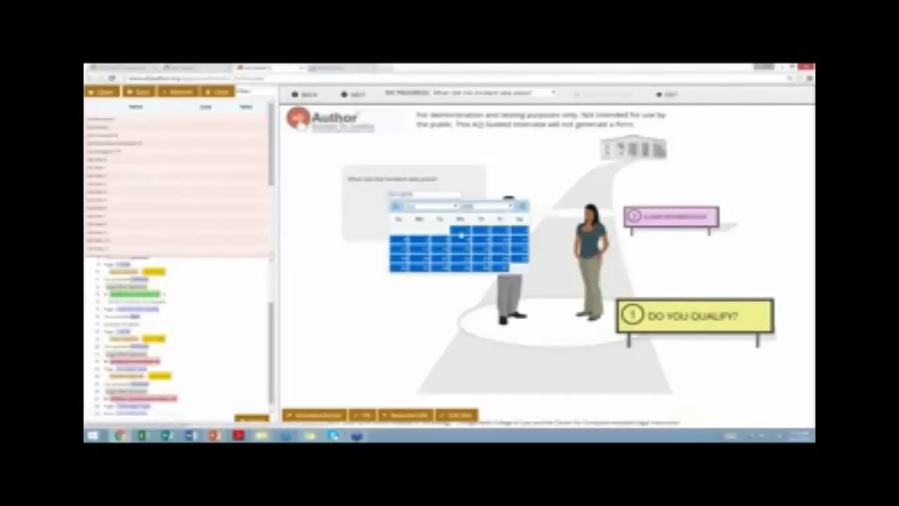
click(475, 243)
click(465, 253)
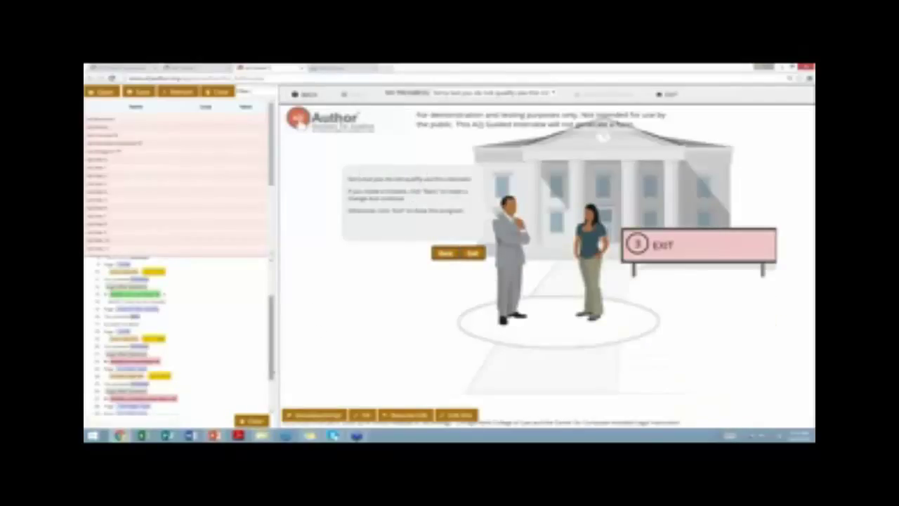
scroll(176, 337, down, 3)
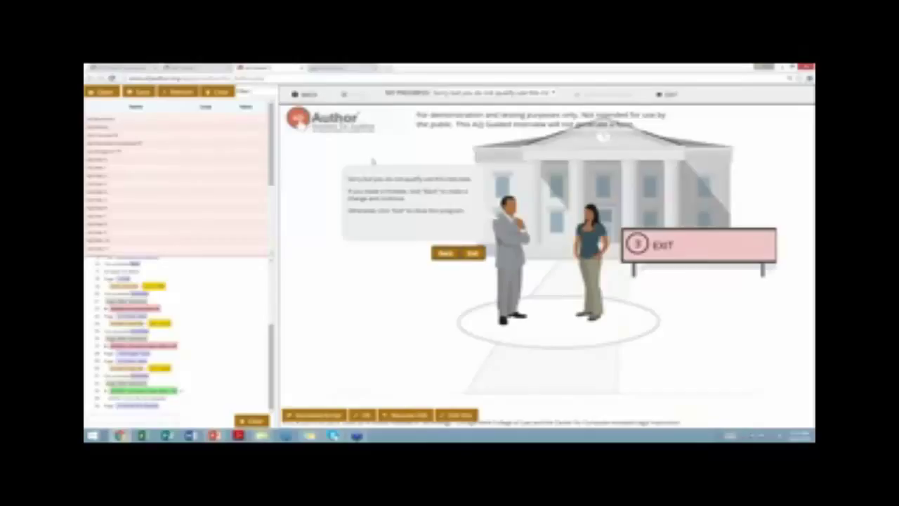
click(445, 253)
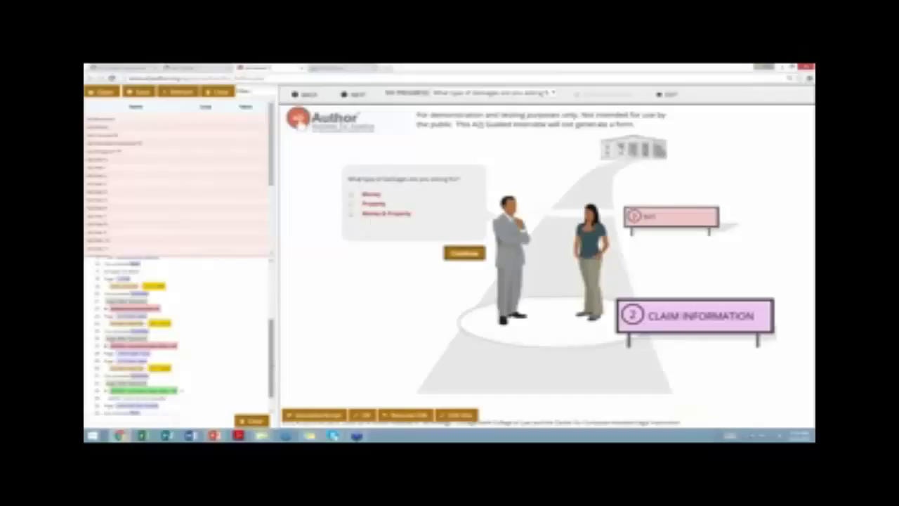
- Choose Money as the type of damages sought and continue
scroll(266, 366, down, 1)
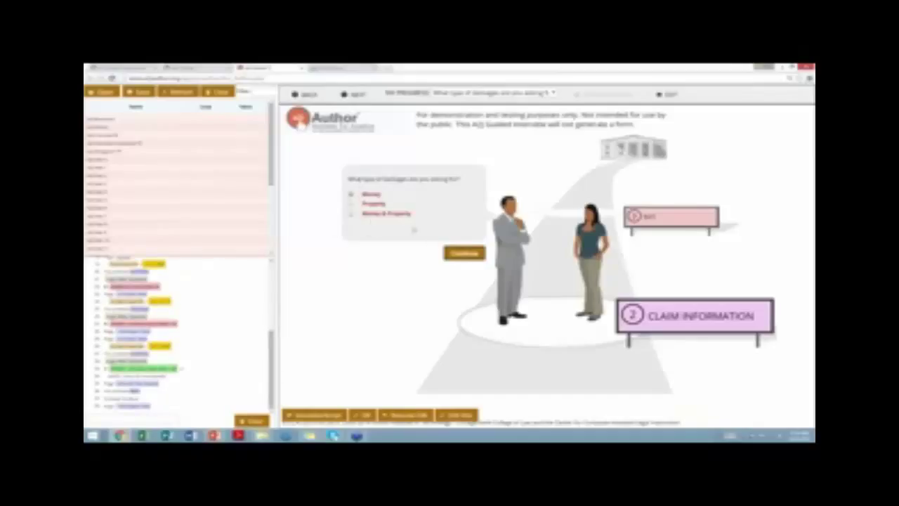
click(464, 253)
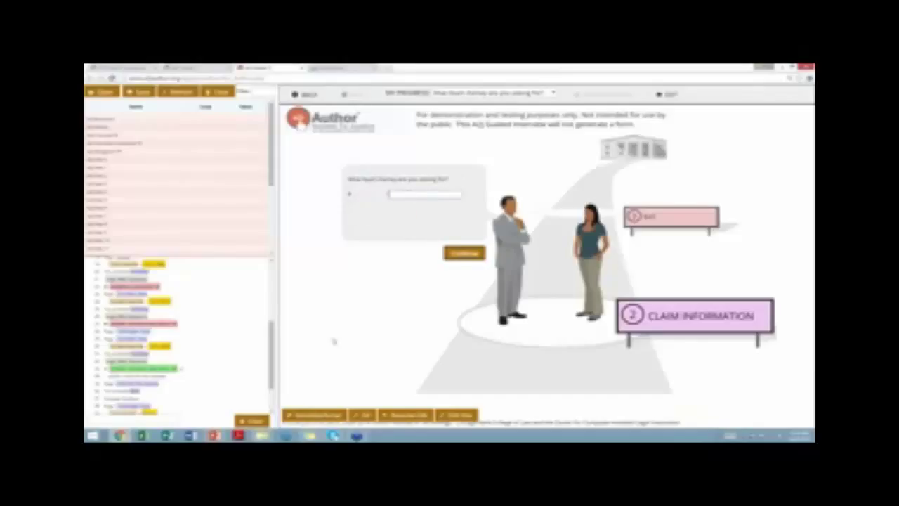
scroll(272, 352, down, 1)
scroll(176, 335, down, 2)
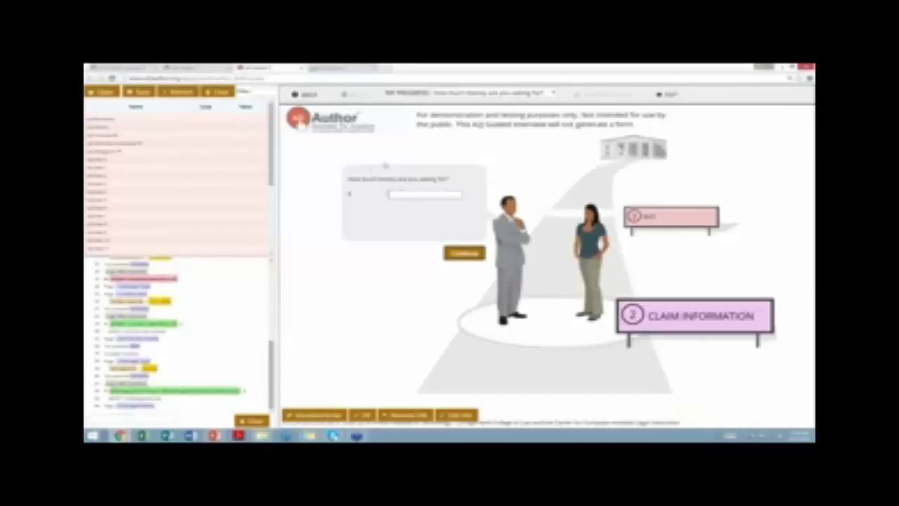
- Enter 5000 as the amount, then exit from the not-qualified page
text(5000)
click(462, 254)
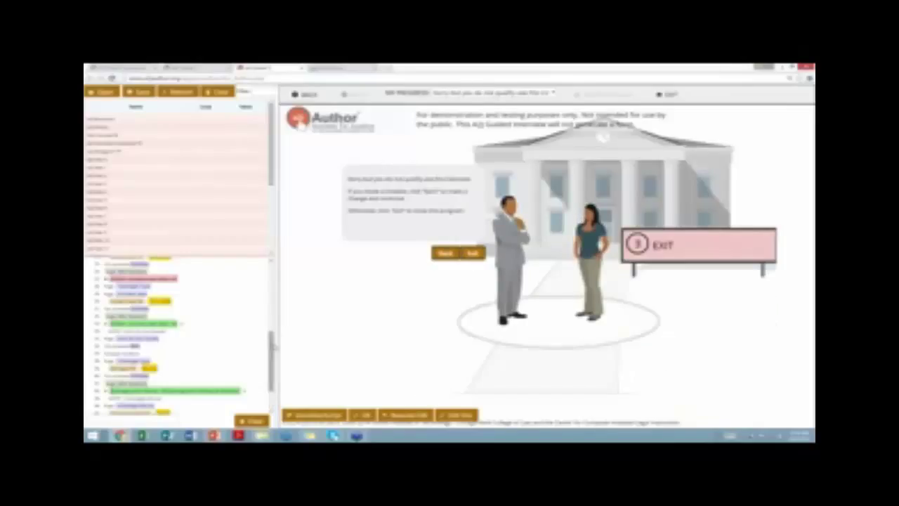
scroll(276, 341, down, 2)
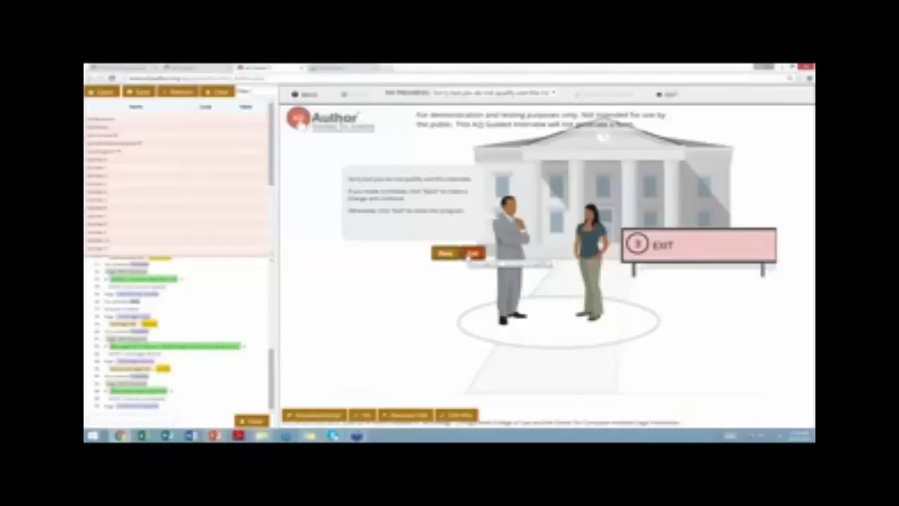
click(471, 254)
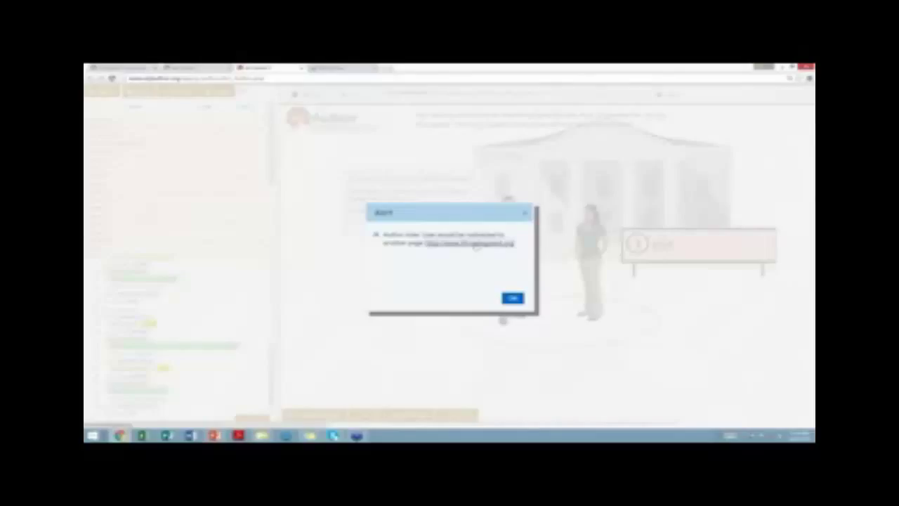
- Follow the redirect to the Illinois Legal Aid site, dismiss the alert and return to the amount question
click(475, 244)
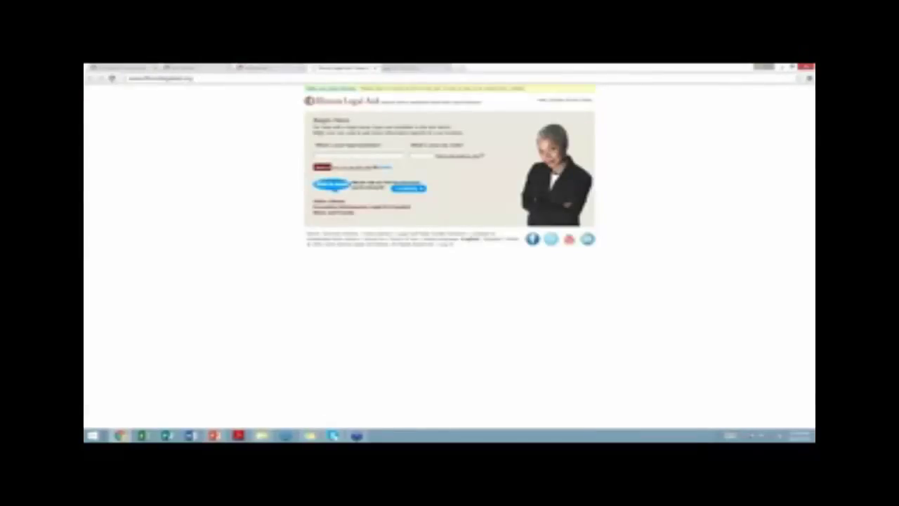
click(274, 69)
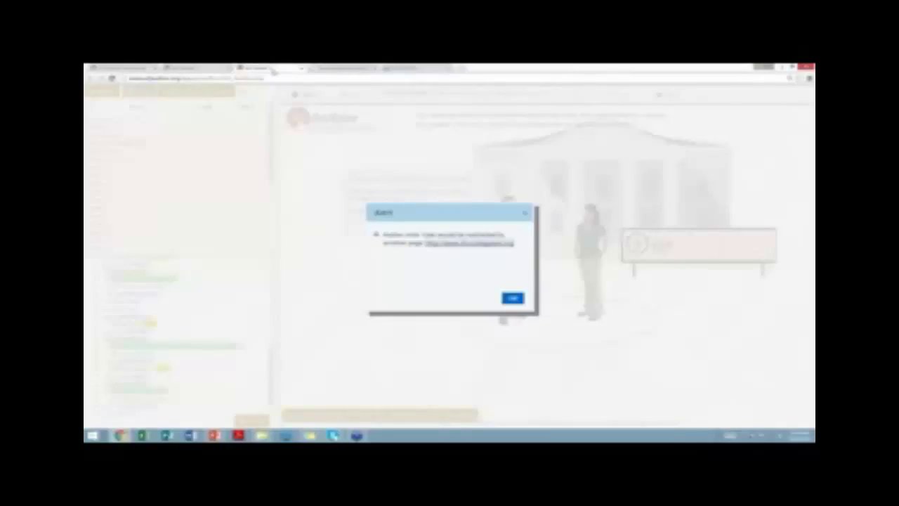
click(512, 299)
click(445, 252)
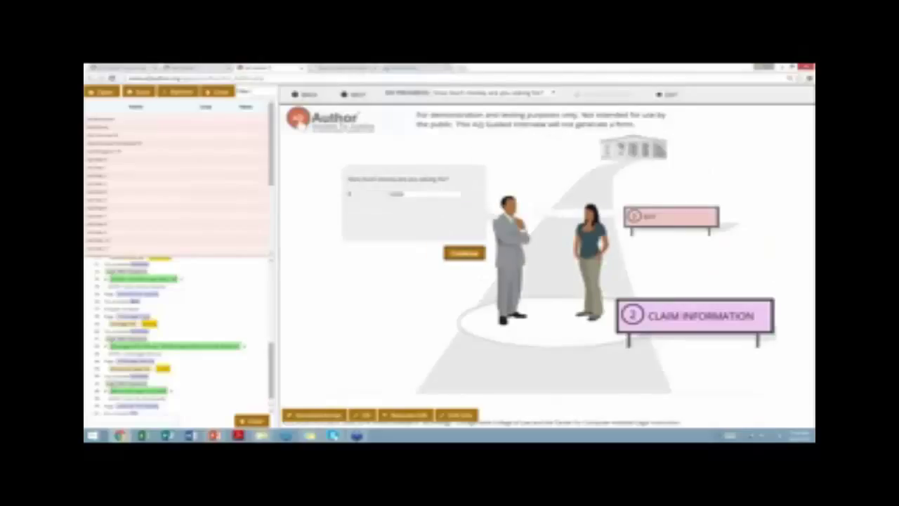
- Change the amount to 10 and give the description 'Thst text'
text(10)
click(462, 253)
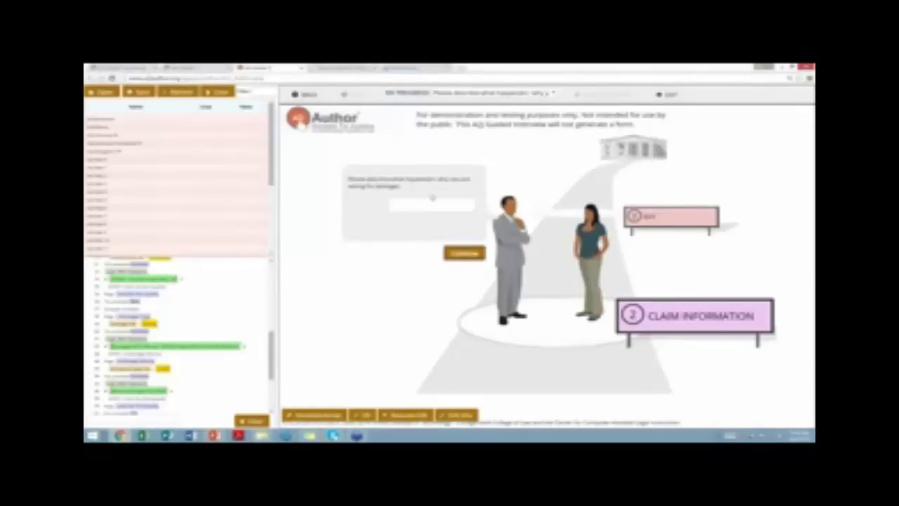
text(Th)
text(st text)
key(Return)
- Fill in the defendant's first and last name and submit
click(423, 195)
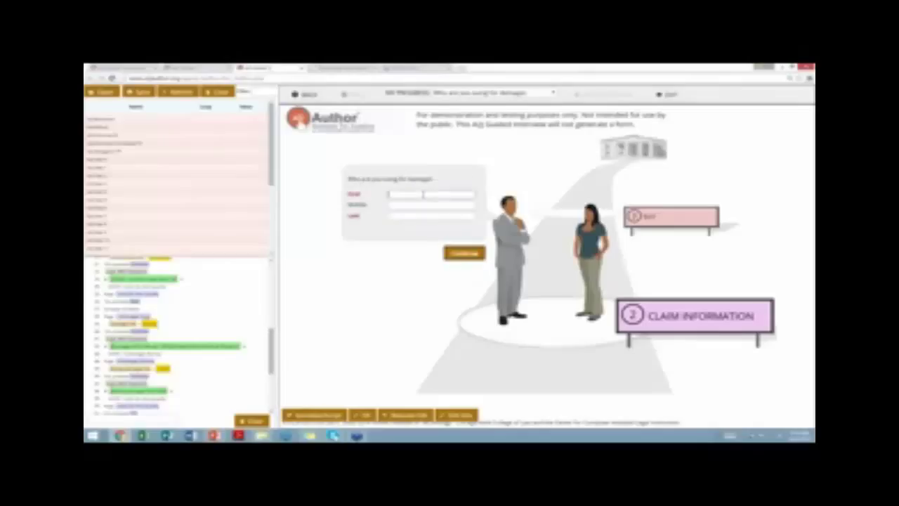
text(Lee)
key(Tab)
key(Tab)
text(Doe)
key(Return)
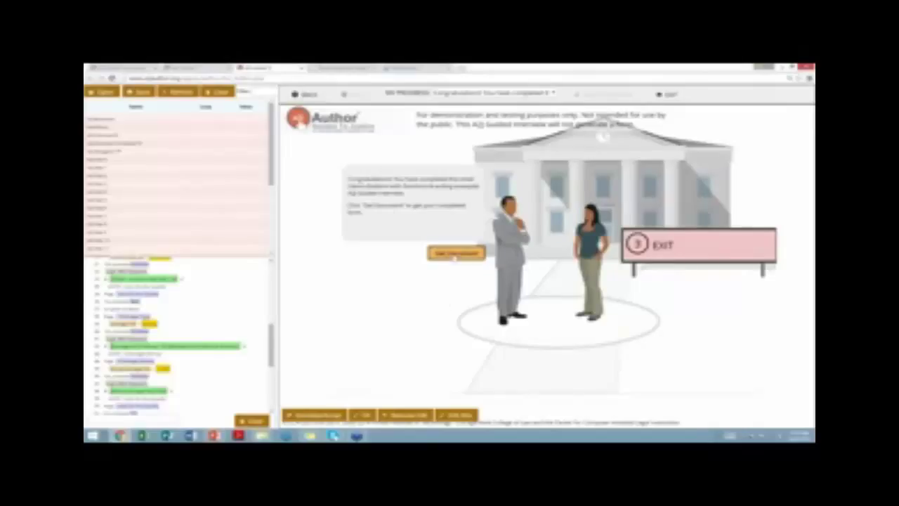
- Request the completed document, dismiss its alert, and return from the preview to the editor's Pages list
click(470, 254)
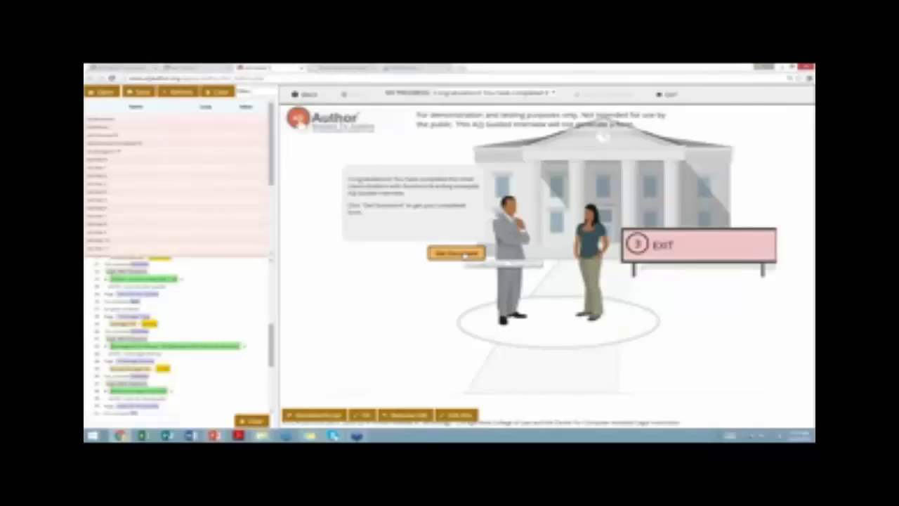
click(463, 255)
drag(383, 233, 526, 234)
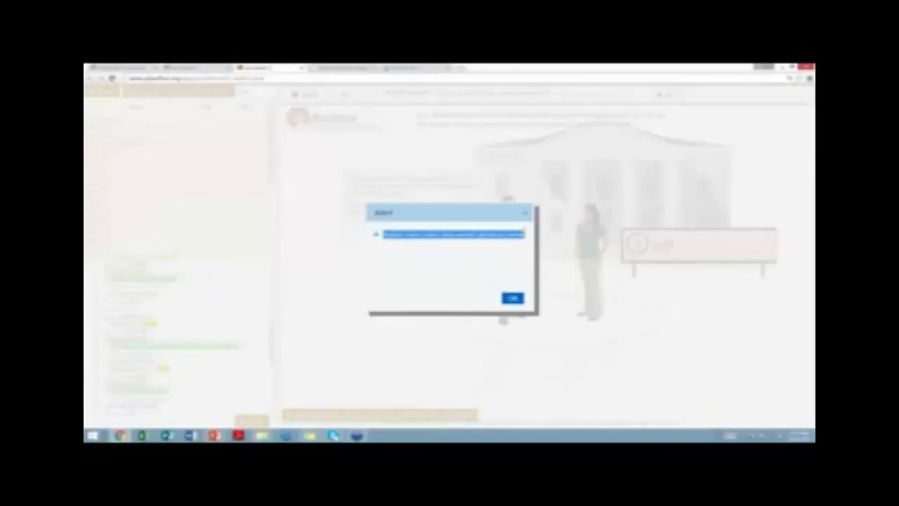
click(512, 267)
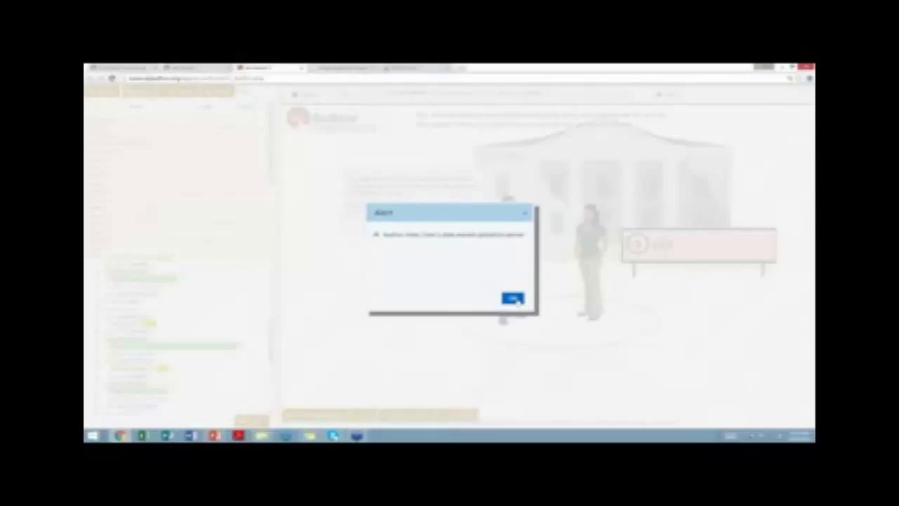
click(513, 298)
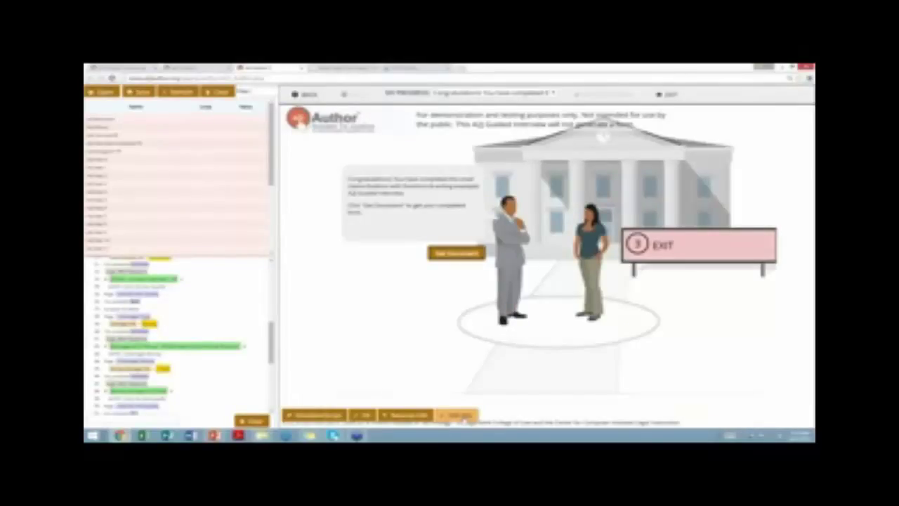
click(475, 415)
click(604, 353)
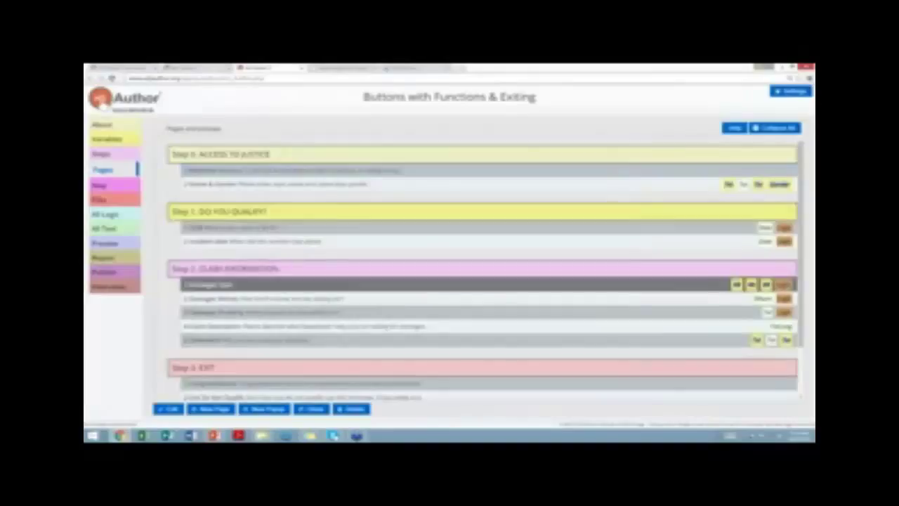
- Switch to the Map view and scroll the flowchart from Start down to the End node
scroll(291, 327, down, 2)
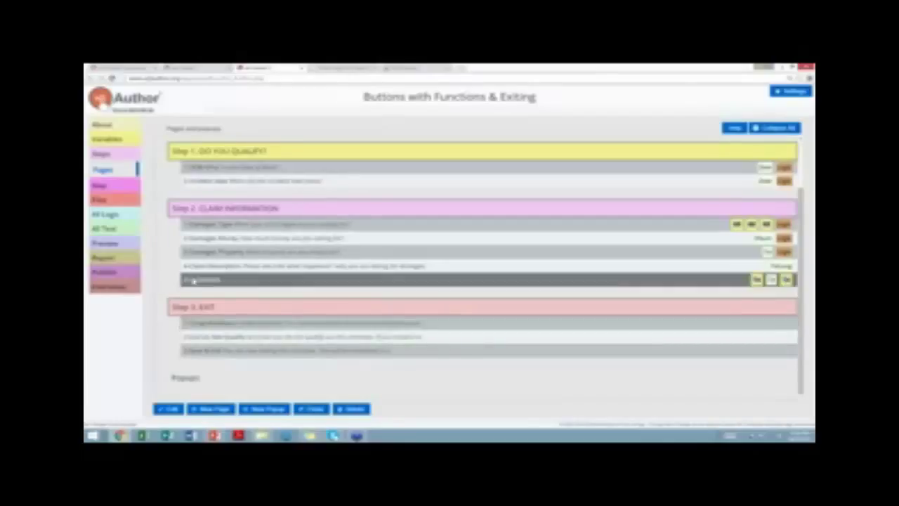
click(125, 185)
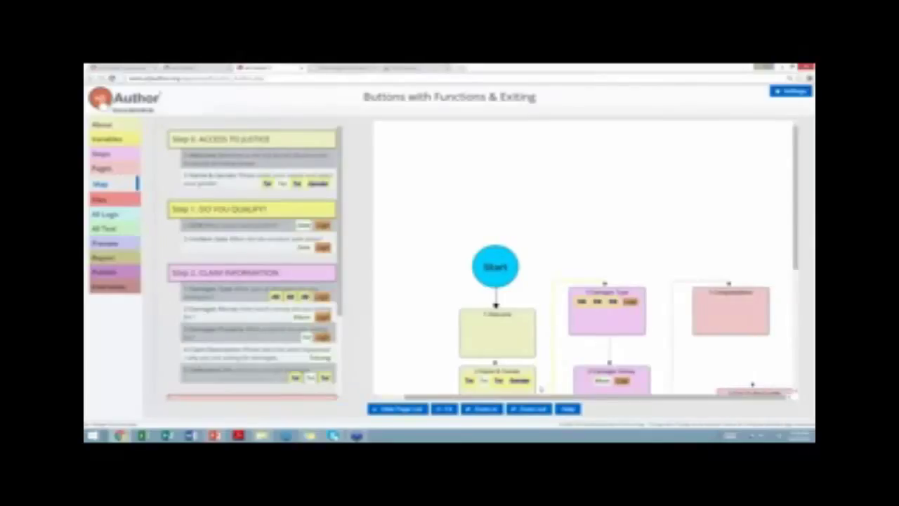
scroll(524, 330, down, 2)
scroll(525, 330, down, 1)
scroll(667, 379, down, 1)
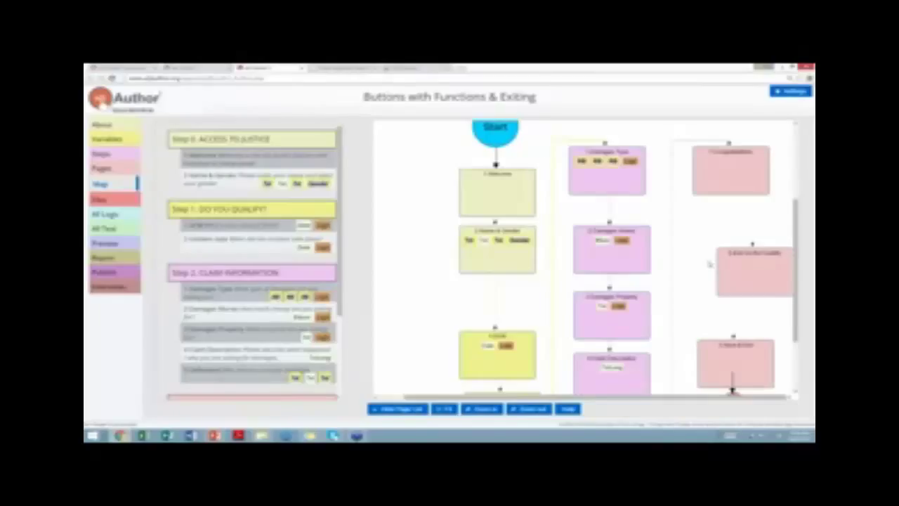
scroll(706, 264, down, 1)
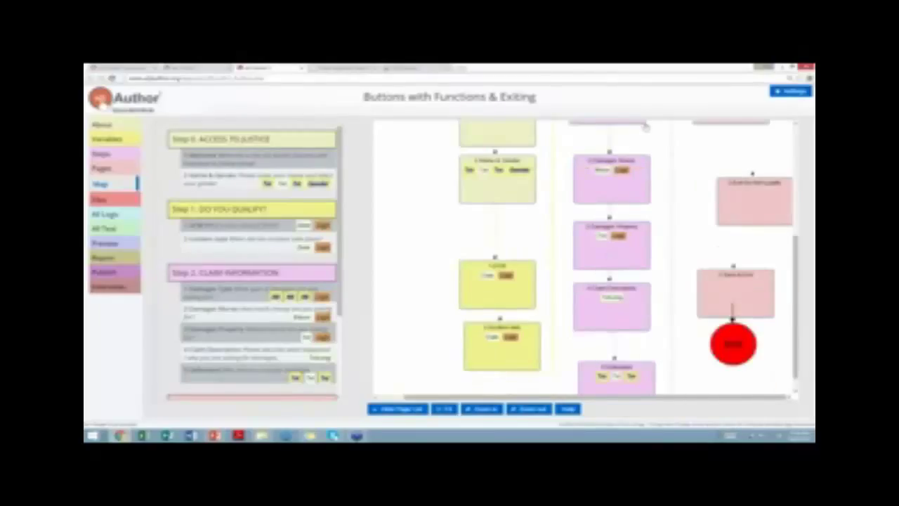
scroll(657, 230, up, 2)
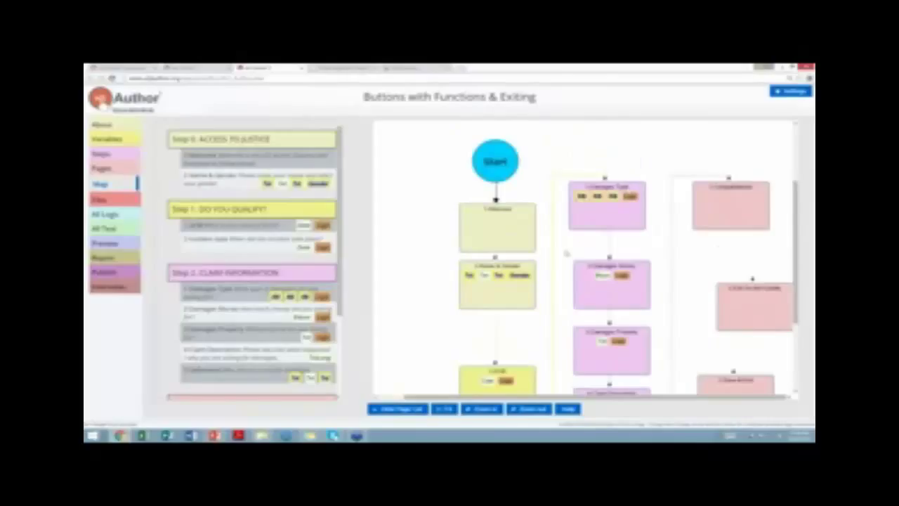